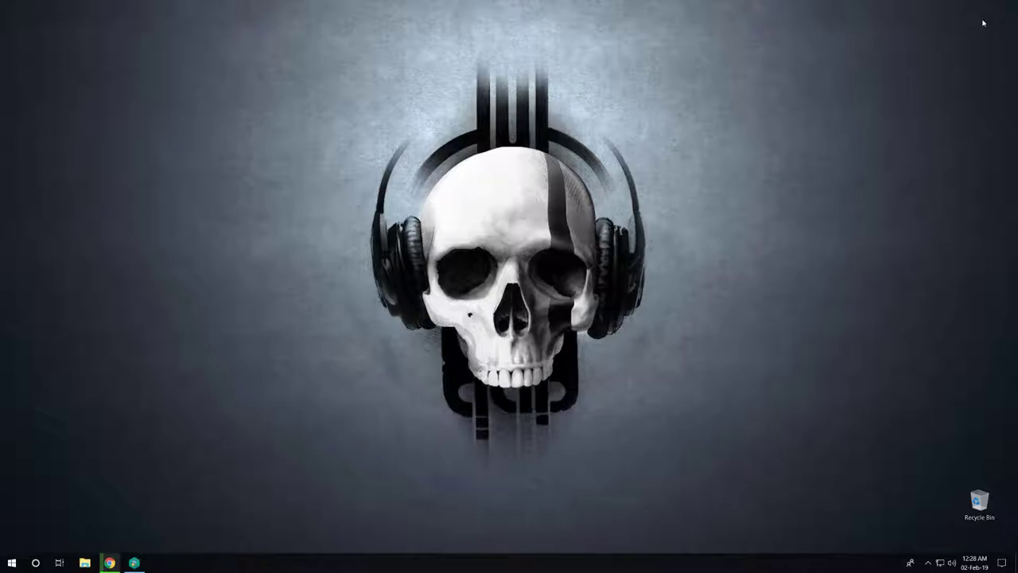
# - Inspect the contents of the removable H: drive in File Explorer, then close the Explorer windows
pyautogui.press('super+e')
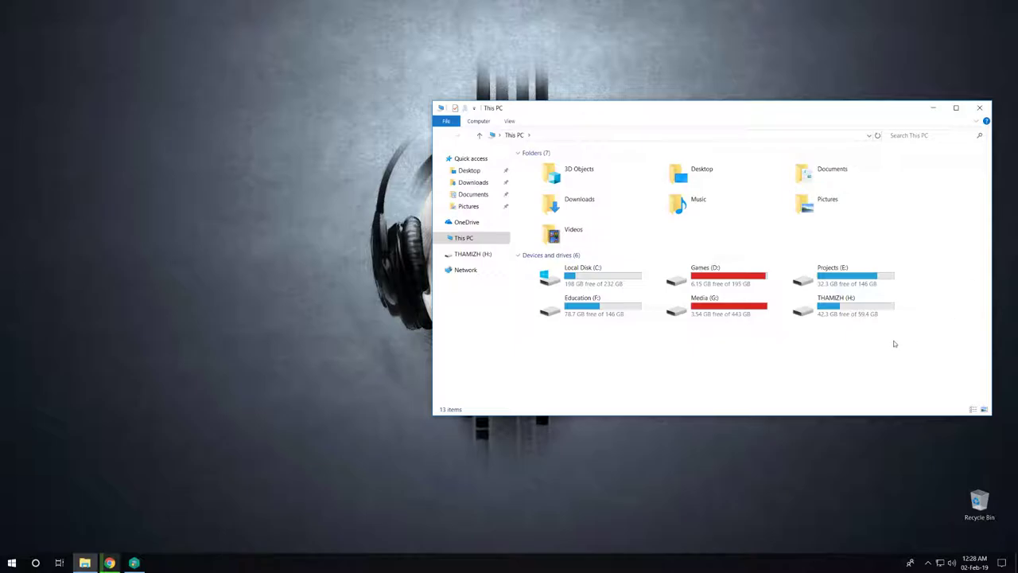
pyautogui.click(858, 308)
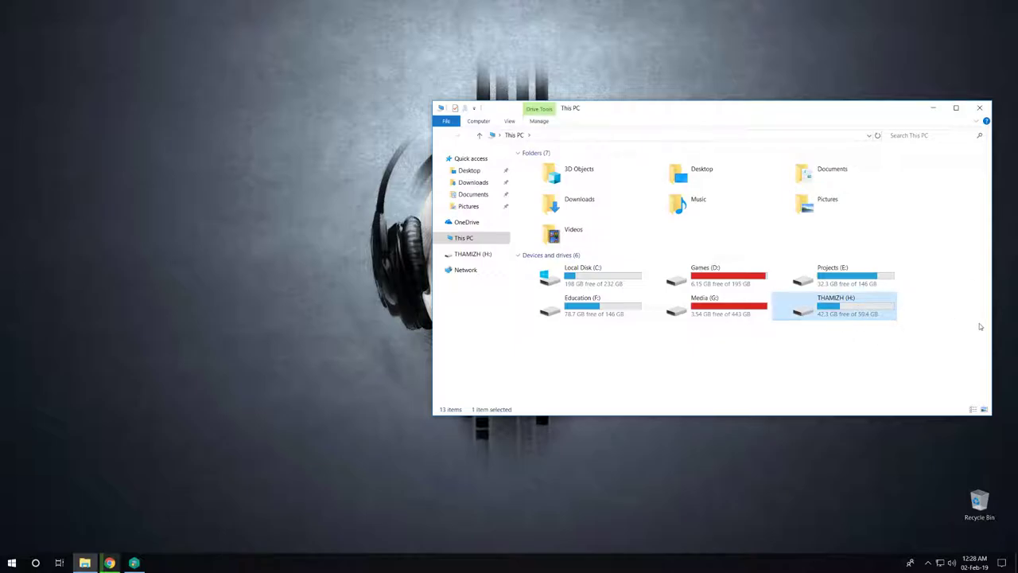
pyautogui.doubleClick(850, 312)
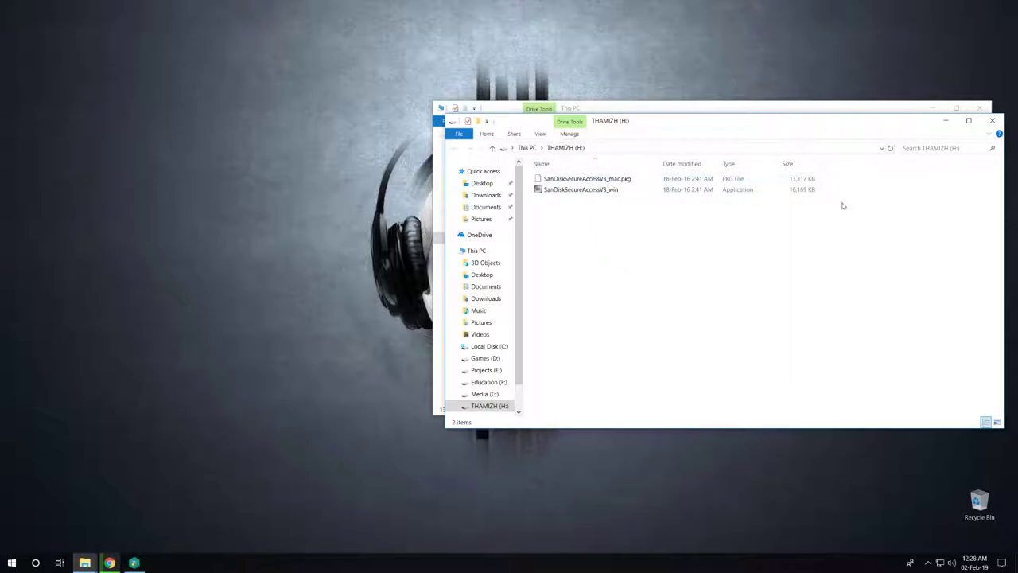
pyautogui.click(994, 122)
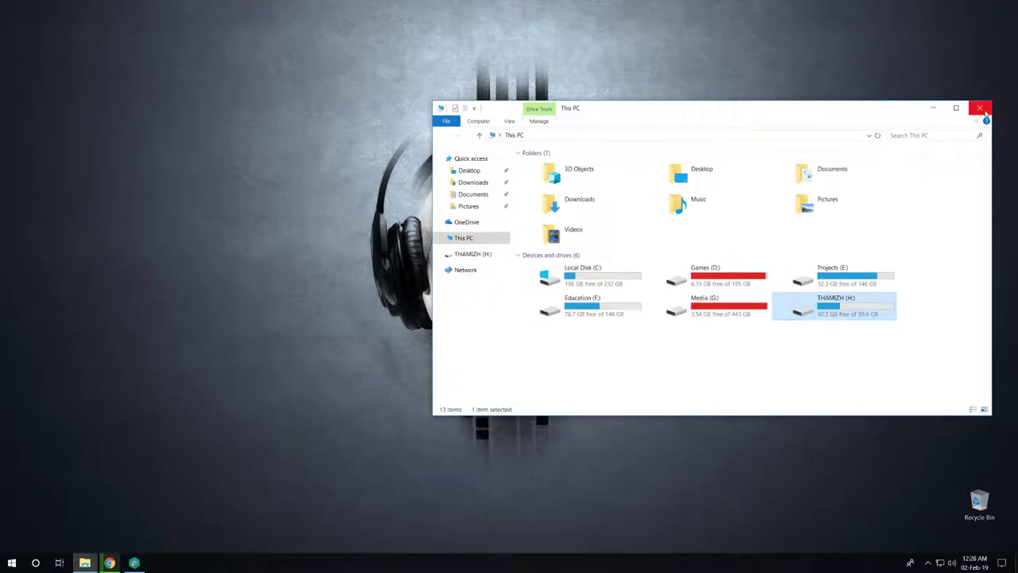
pyautogui.click(985, 113)
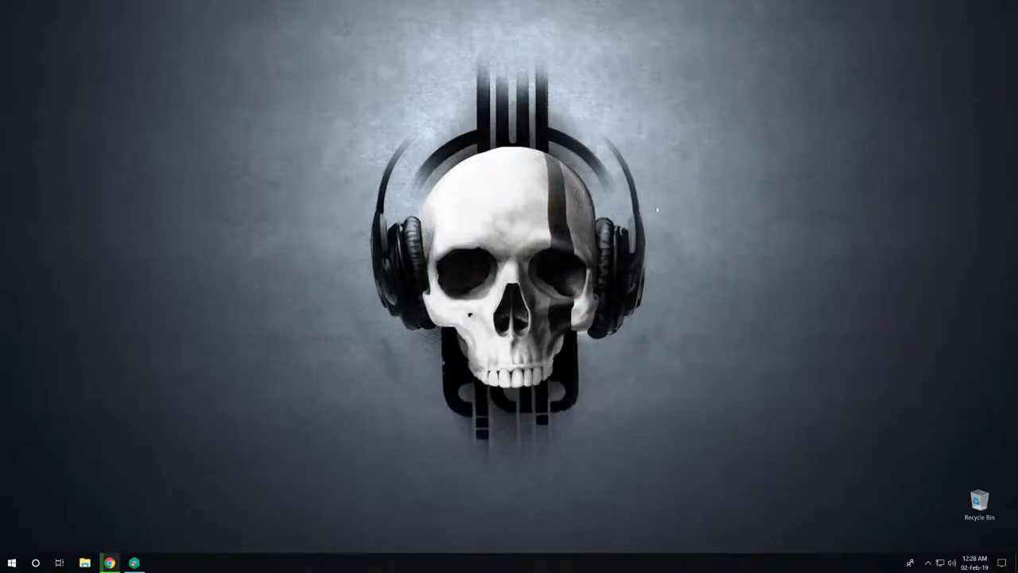
# - Switch to Chrome, search for 7zip, and download the 64-bit x64 Windows installer from the official 7-zip.org site
pyautogui.click(109, 563)
pyautogui.click(189, 30)
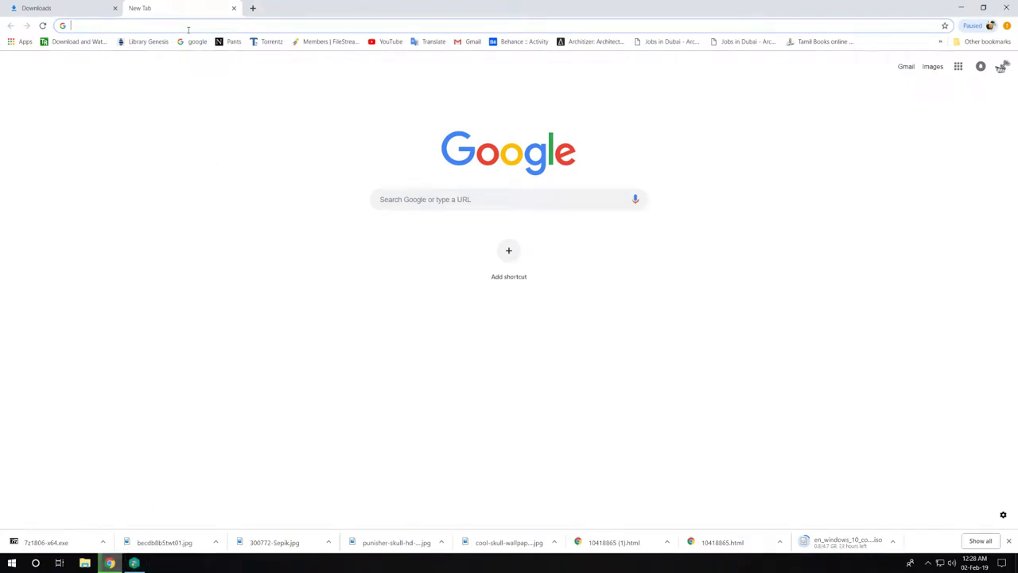
pyautogui.write('7zip')
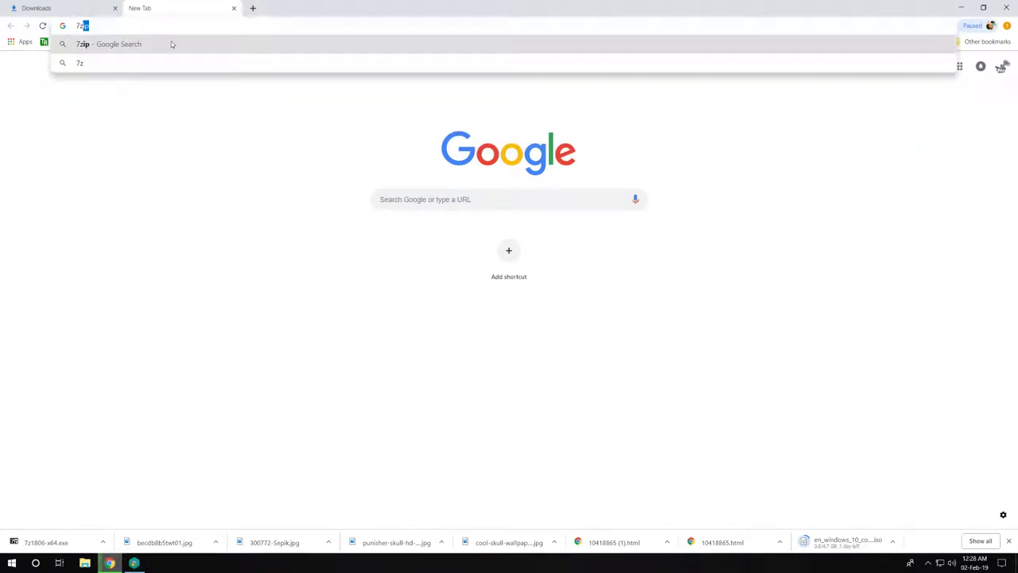
pyautogui.press('Return')
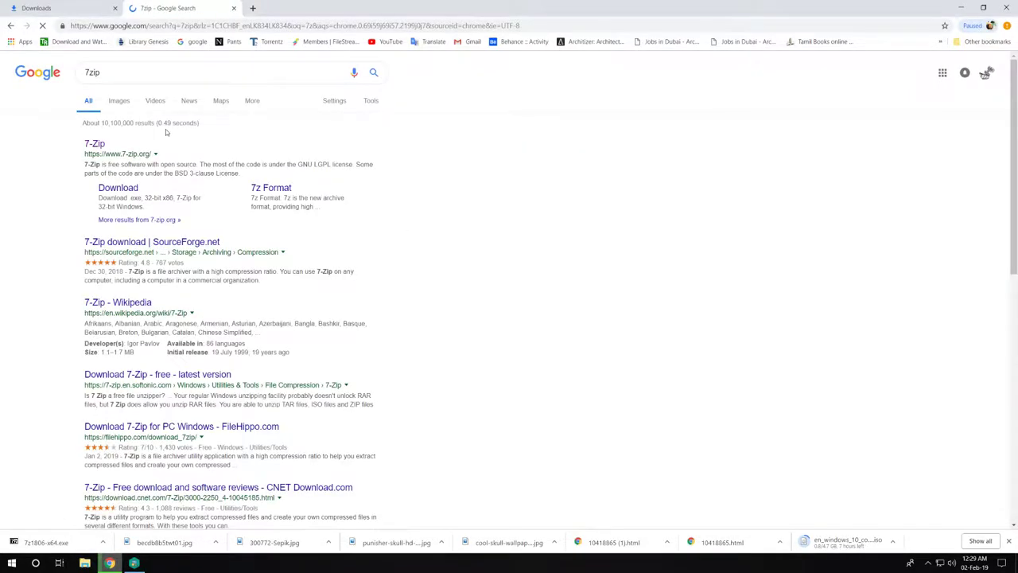
pyautogui.click(94, 141)
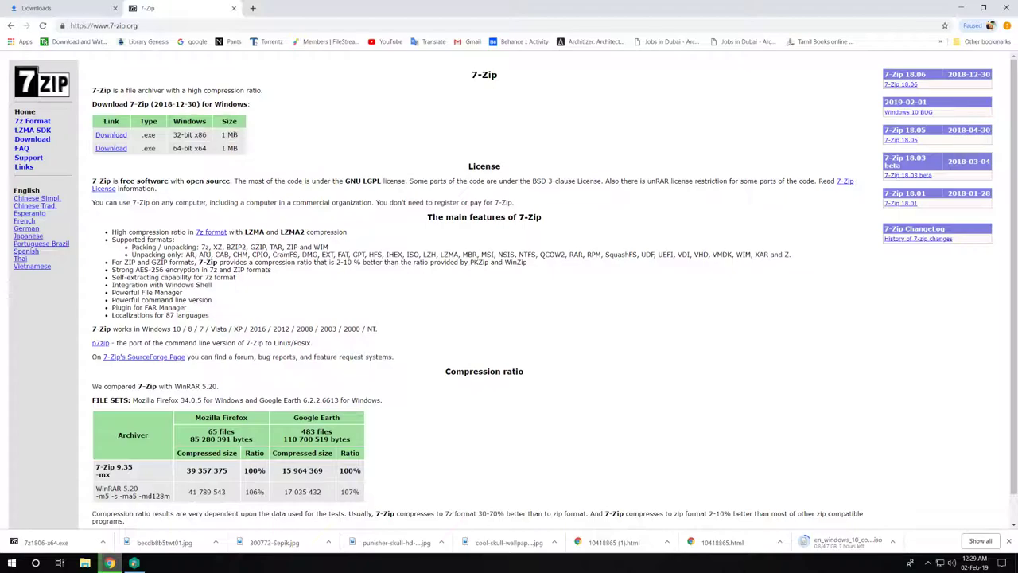
pyautogui.click(116, 151)
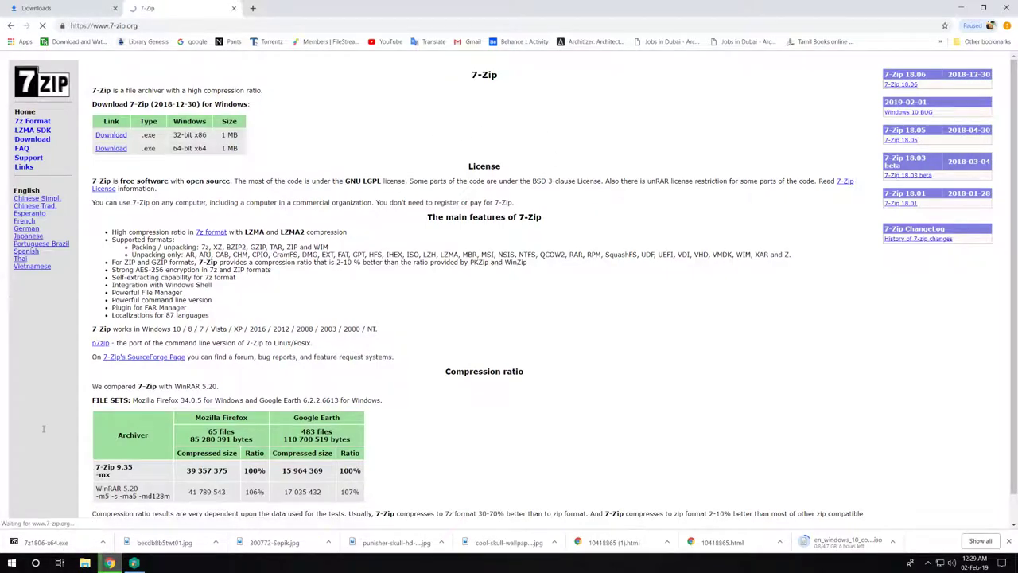
# - Run 7z1806-x64.exe with permission to make changes, install 7-Zip in its default folder, and minimize the browser
pyautogui.click(47, 541)
pyautogui.click(458, 352)
pyautogui.click(204, 541)
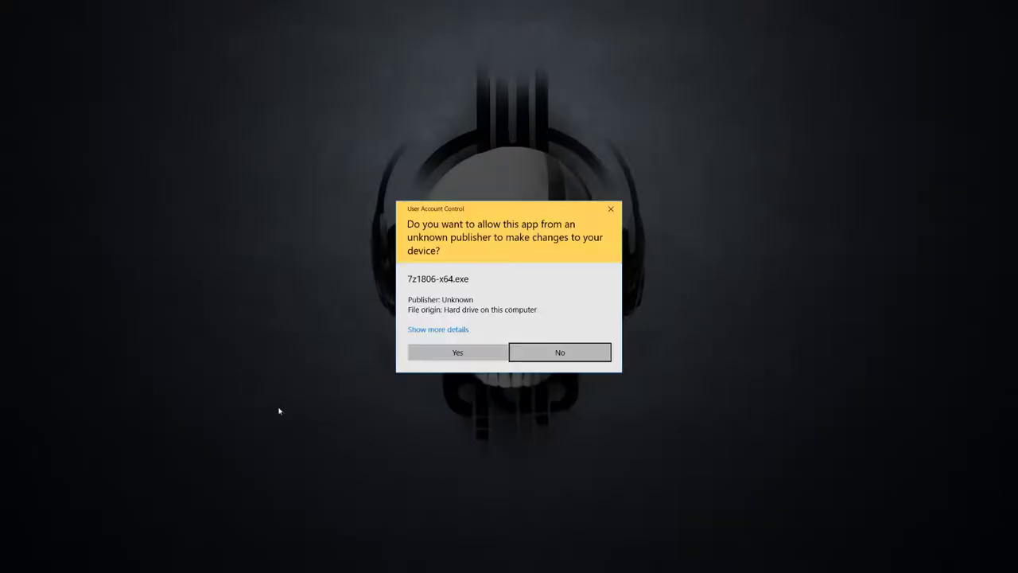
pyautogui.click(449, 355)
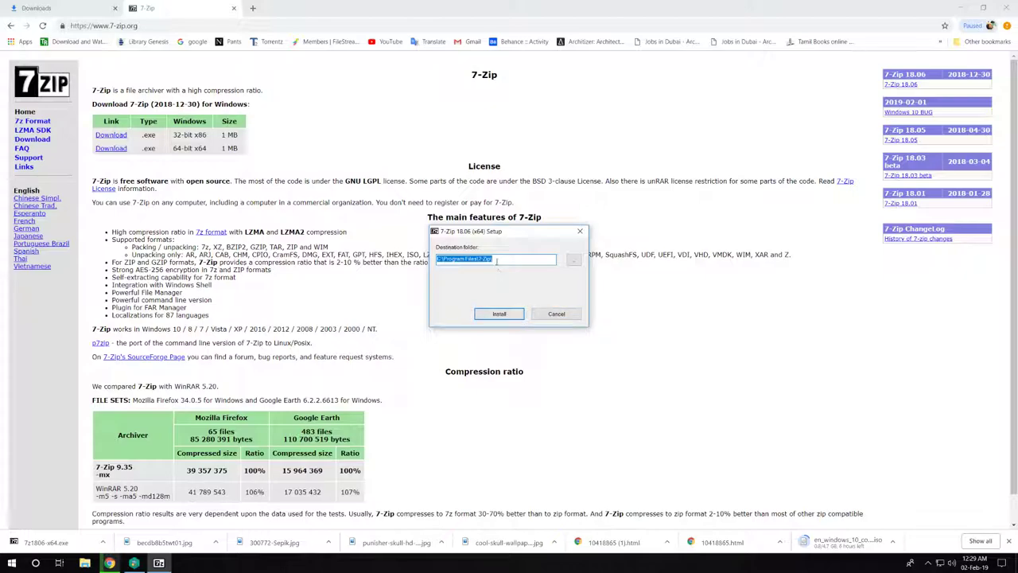
pyautogui.click(521, 315)
pyautogui.click(524, 313)
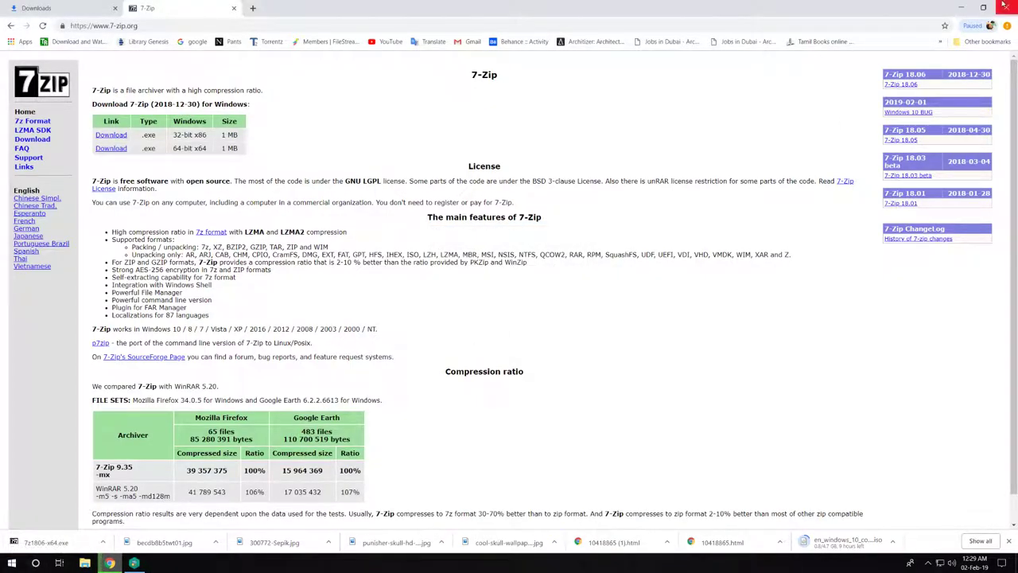
pyautogui.click(961, 8)
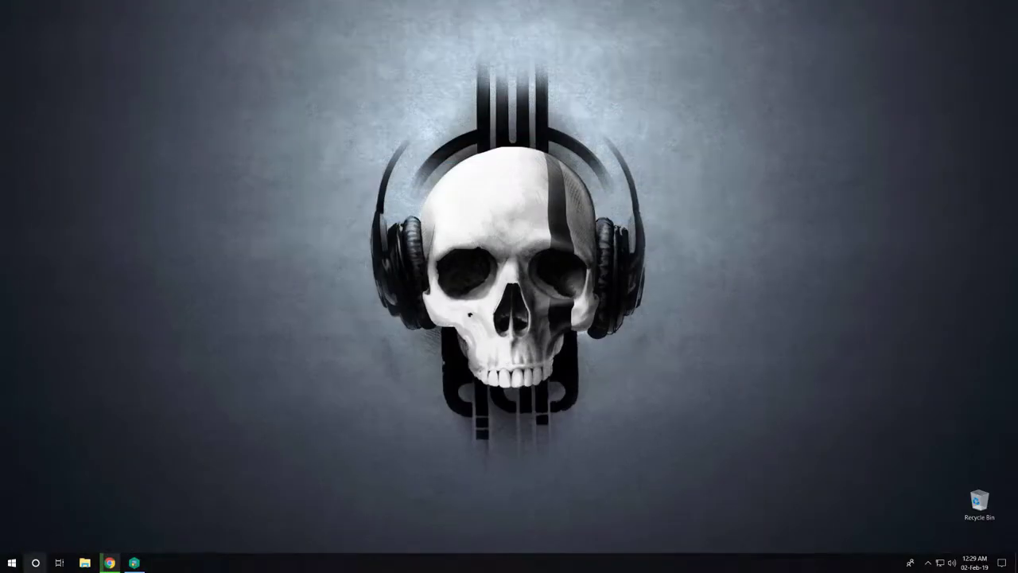
# - Find 7-Zip among the installed apps and launch 7-Zip File Manager
pyautogui.click(35, 562)
pyautogui.click(12, 563)
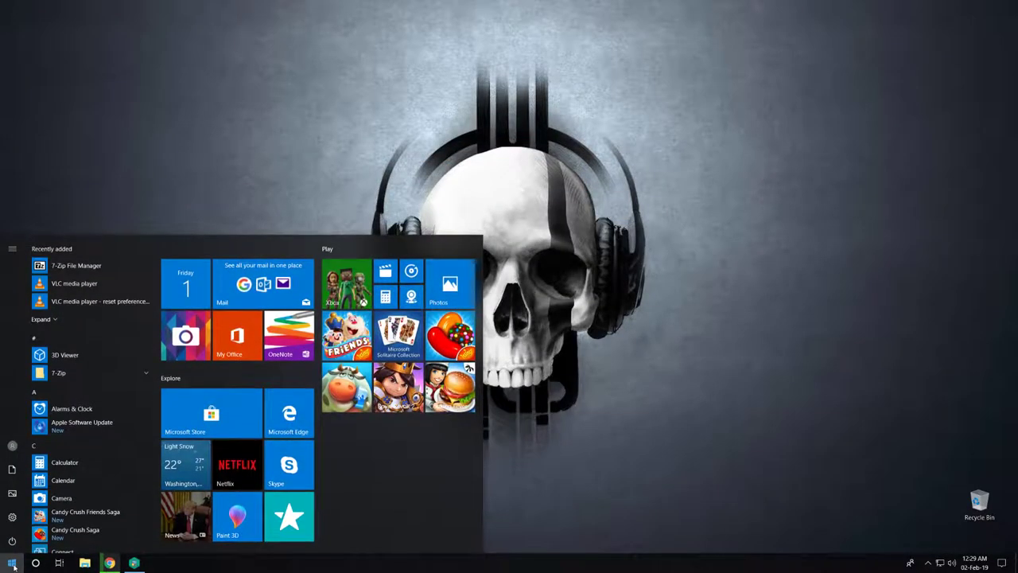
pyautogui.write('7zip')
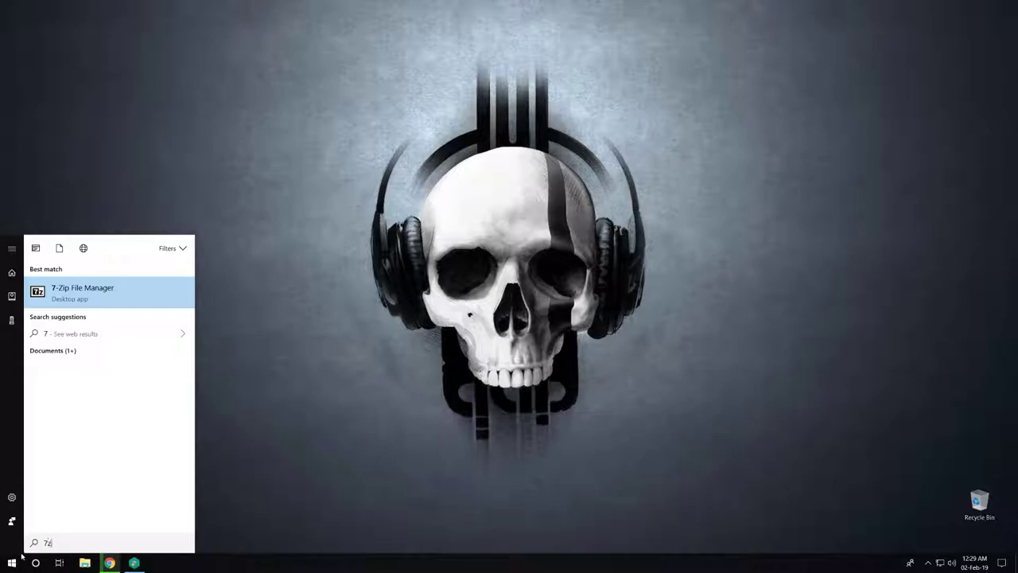
pyautogui.click(89, 293)
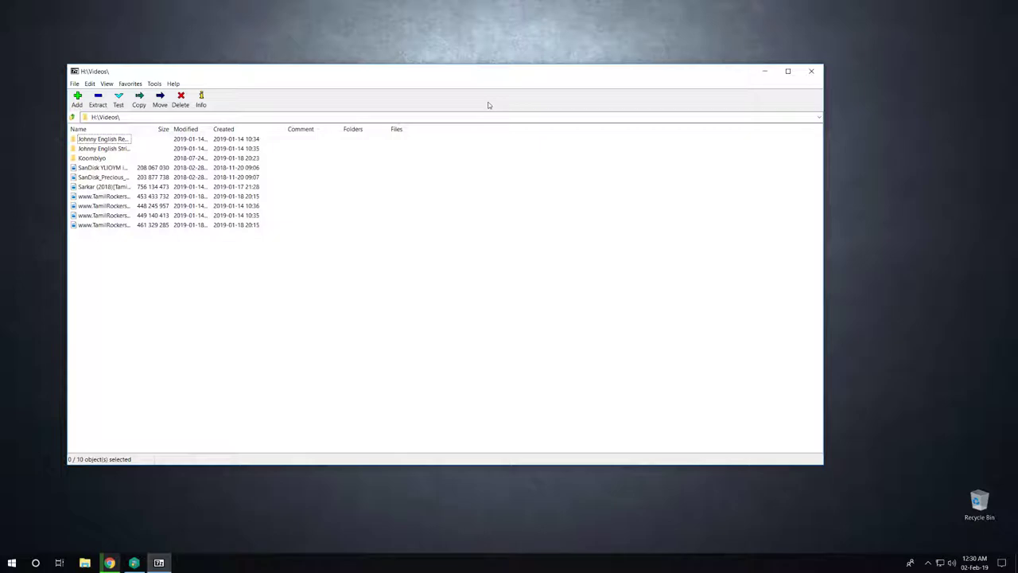
# - Browse to the root of the H: drive in 7-Zip and open the same drive in File Explorer for comparison
pyautogui.click(72, 117)
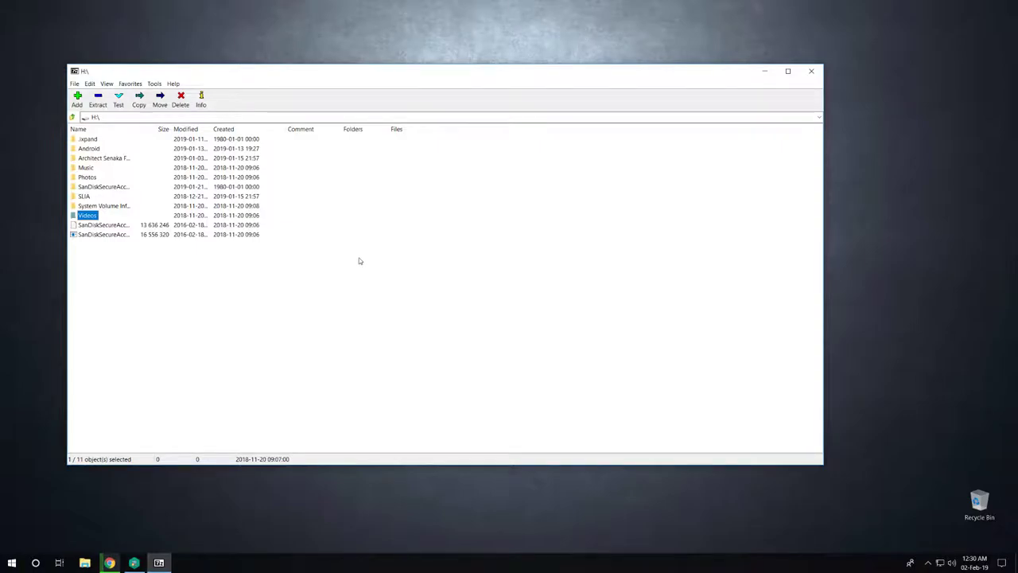
pyautogui.click(72, 117)
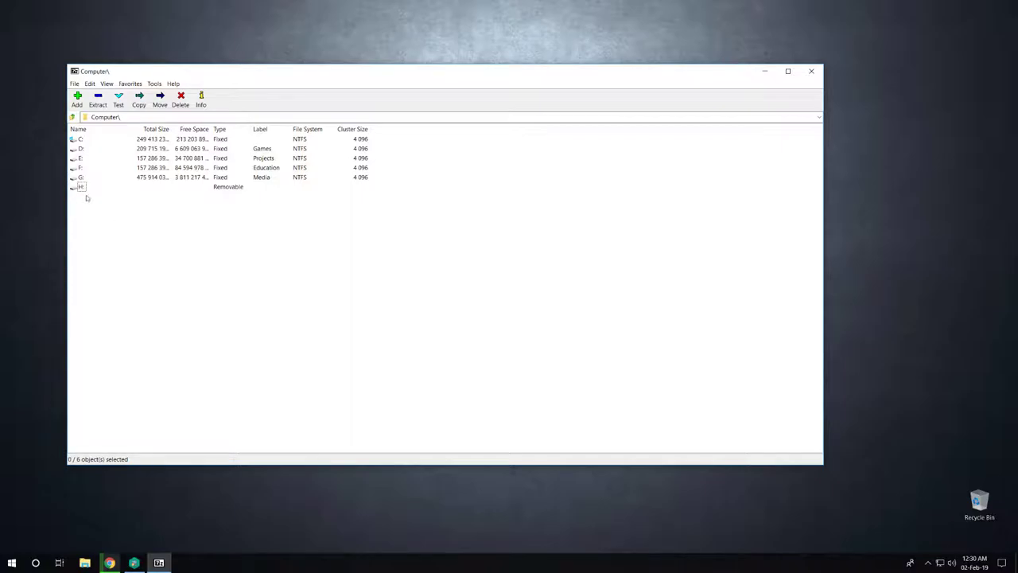
pyautogui.doubleClick(80, 187)
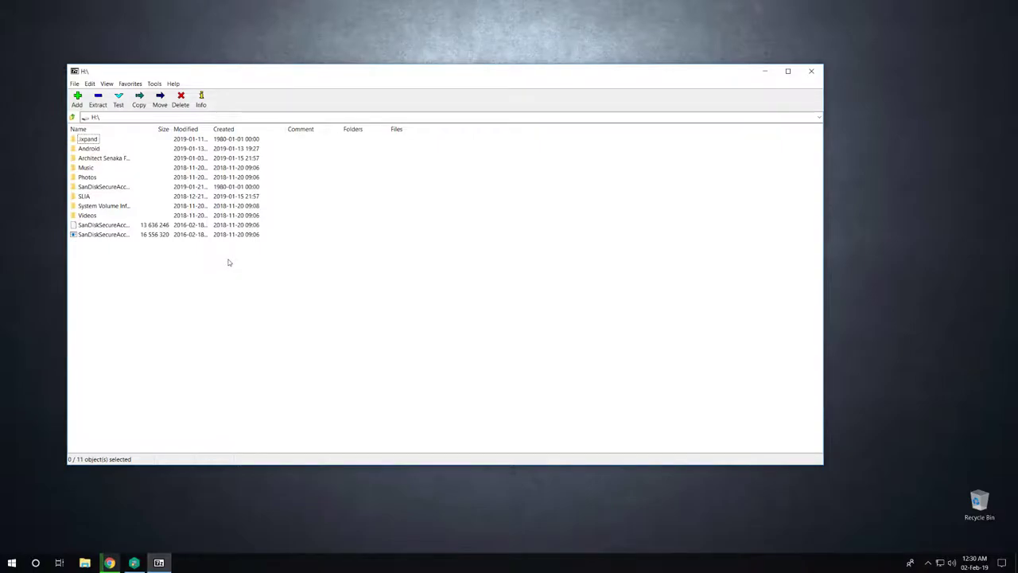
pyautogui.press('super+e')
pyautogui.doubleClick(819, 310)
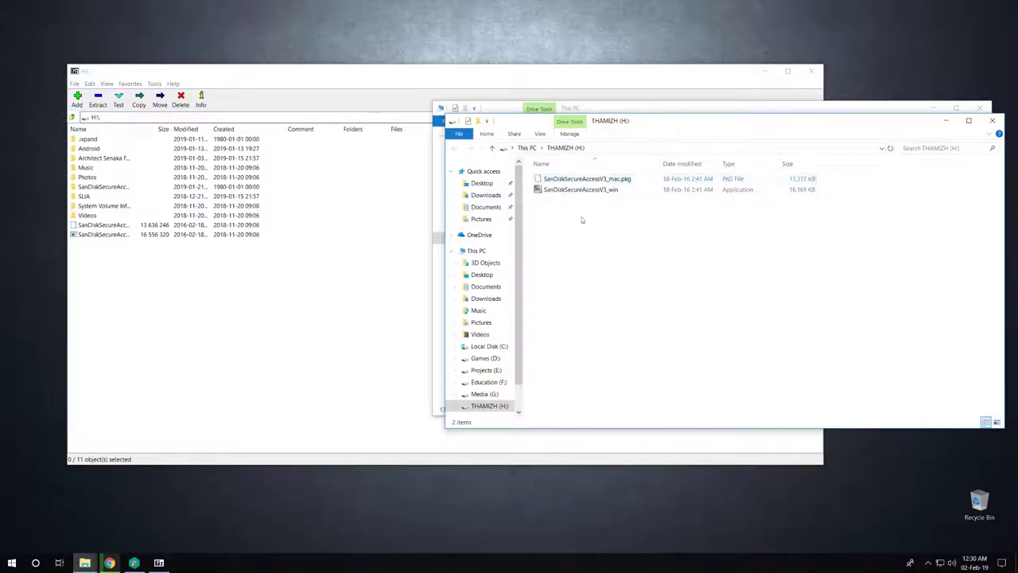
# - Copy the Sandakozhi 2 (2018) video from H:\Videos\ to C:\Users\pc\Videos\ using 7-Zip's Copy To command
pyautogui.doubleClick(80, 216)
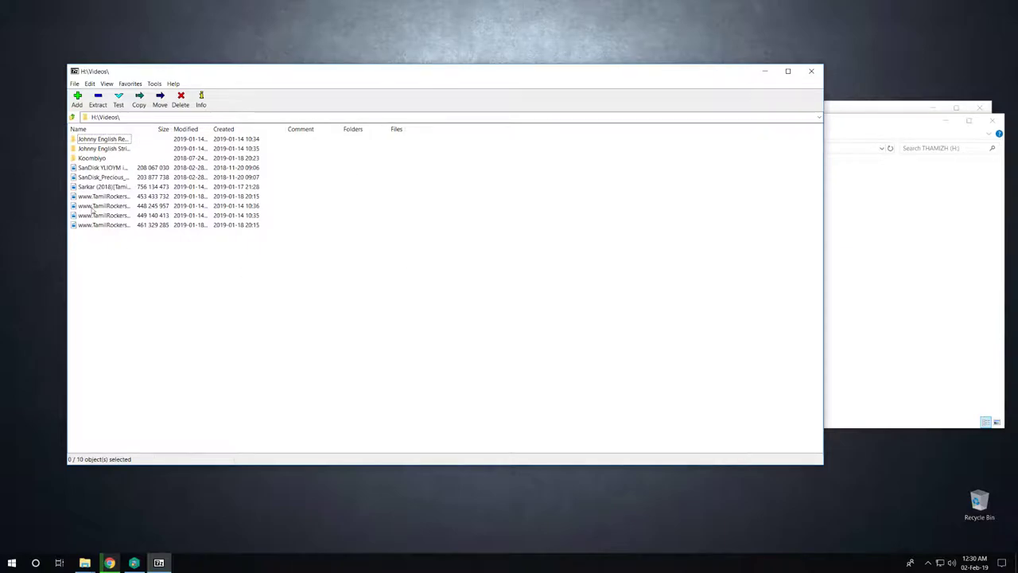
pyautogui.click(92, 187)
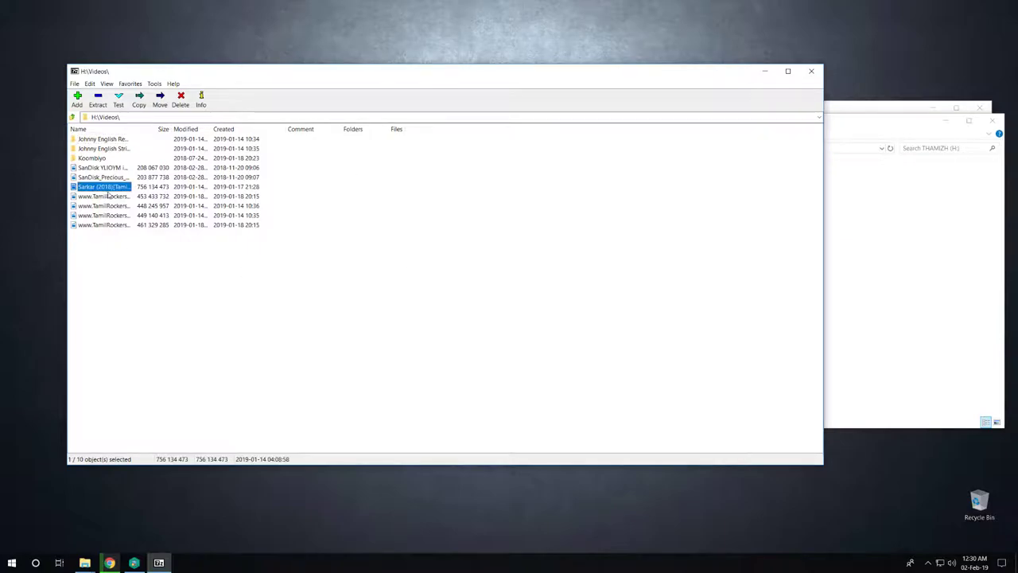
pyautogui.click(112, 215)
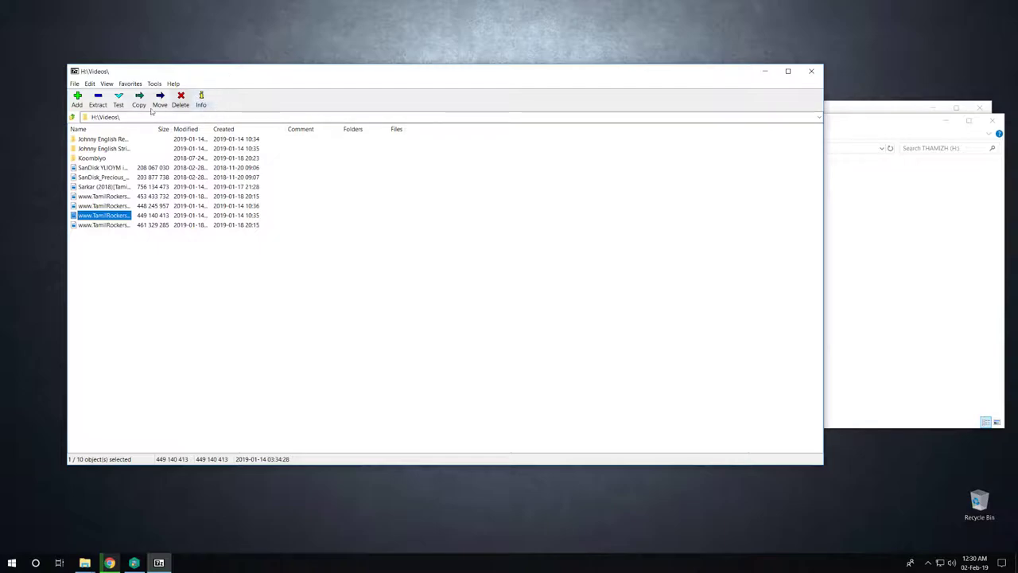
pyautogui.rightClick(91, 217)
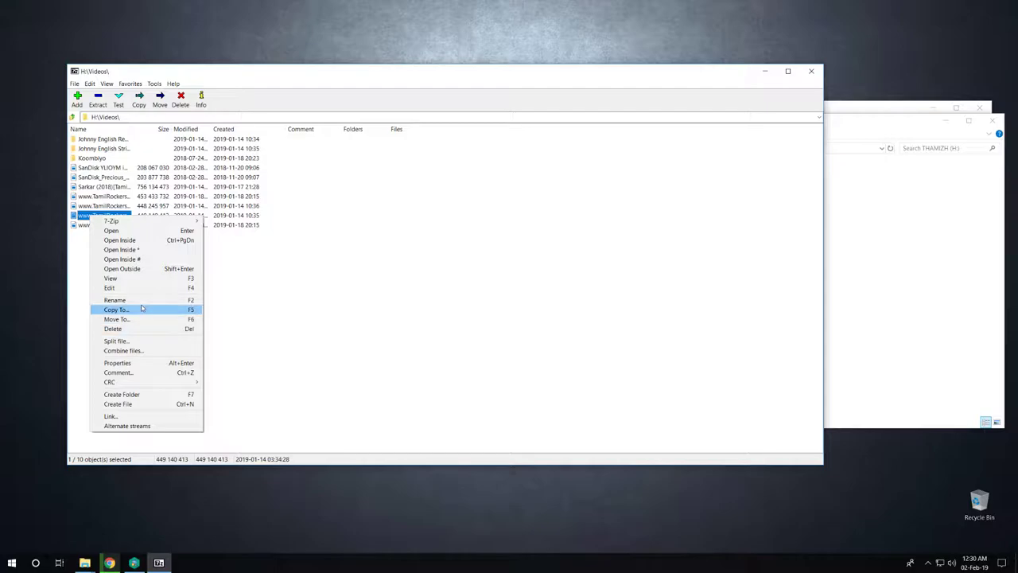
pyautogui.click(181, 310)
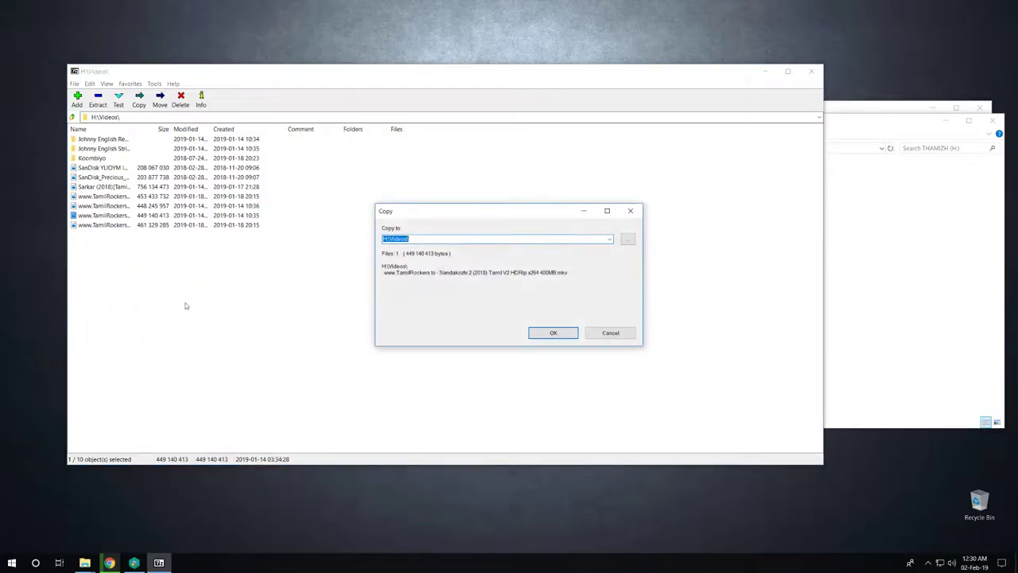
pyautogui.click(628, 240)
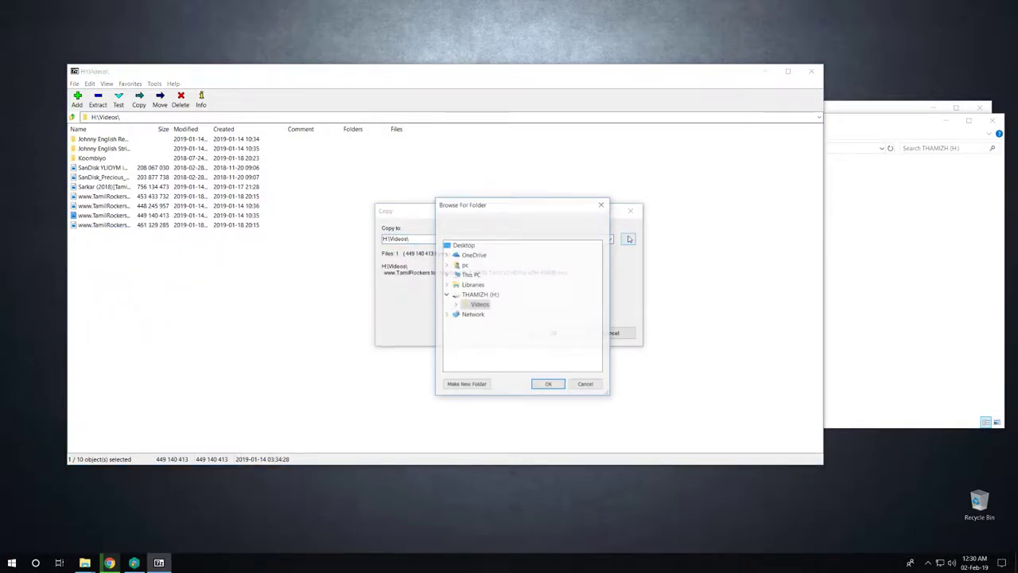
pyautogui.click(475, 284)
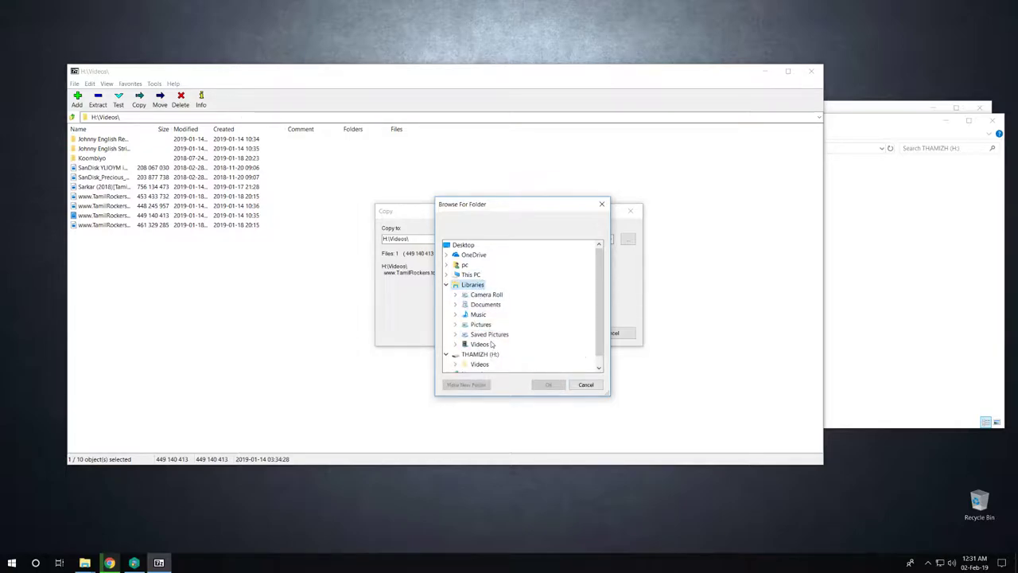
pyautogui.click(487, 344)
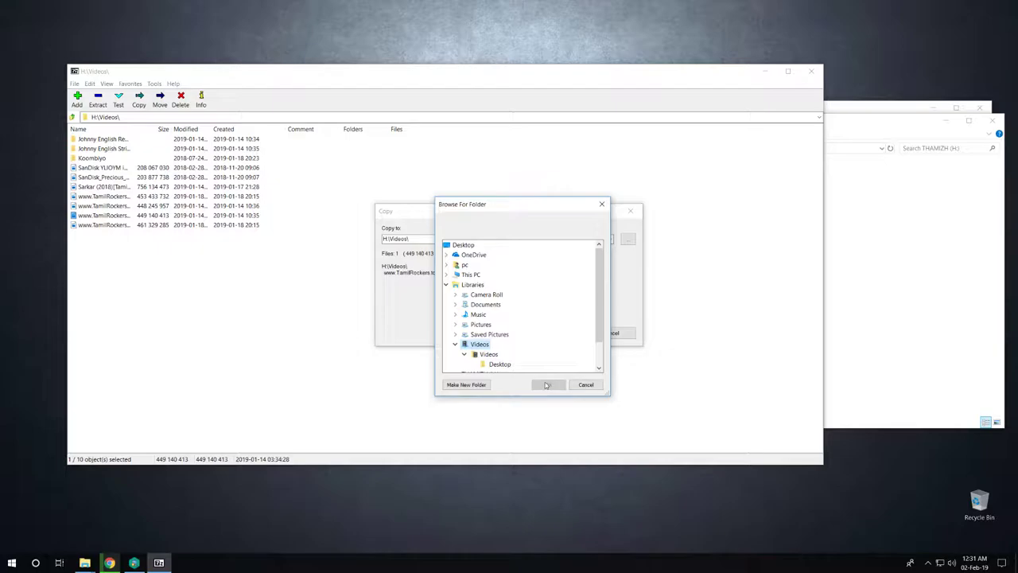
pyautogui.scroll(-1, 507, 357)
pyautogui.click(489, 325)
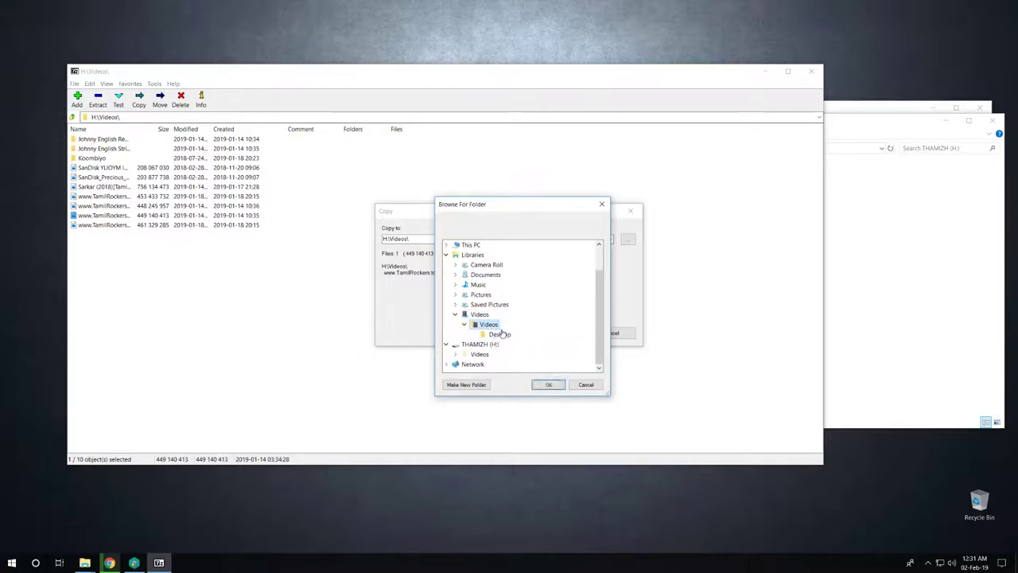
pyautogui.click(549, 385)
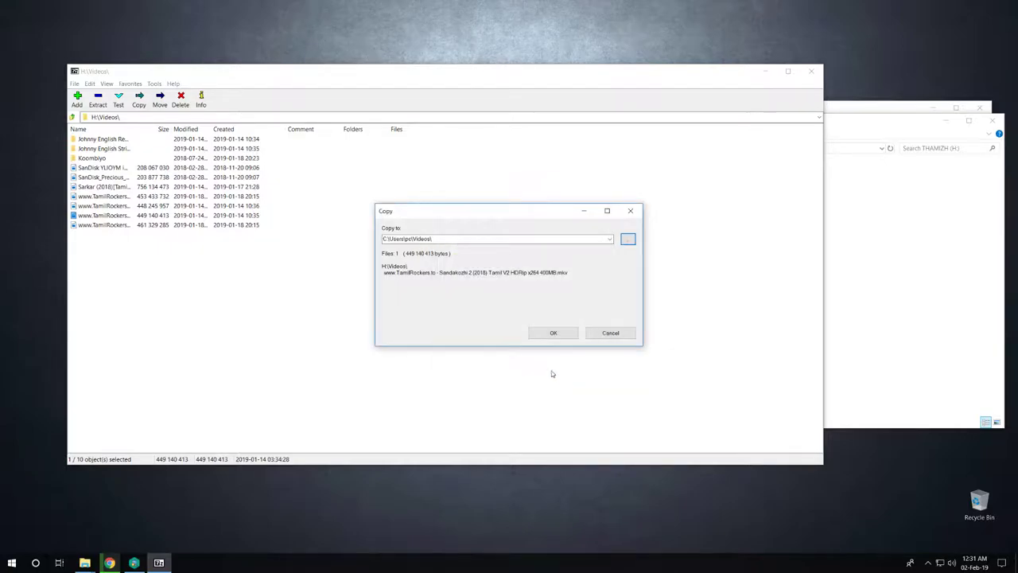
pyautogui.click(544, 335)
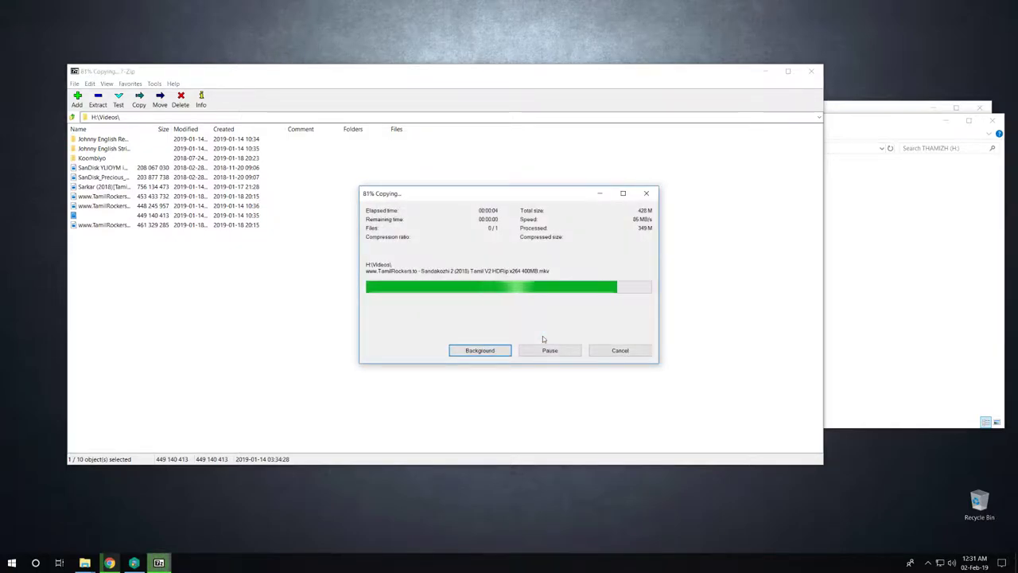
# - Close 7-Zip File Manager and look for the copied video in the Desktop, Documents, Pictures and Quick access locations of File Explorer
pyautogui.click(812, 71)
pyautogui.click(798, 109)
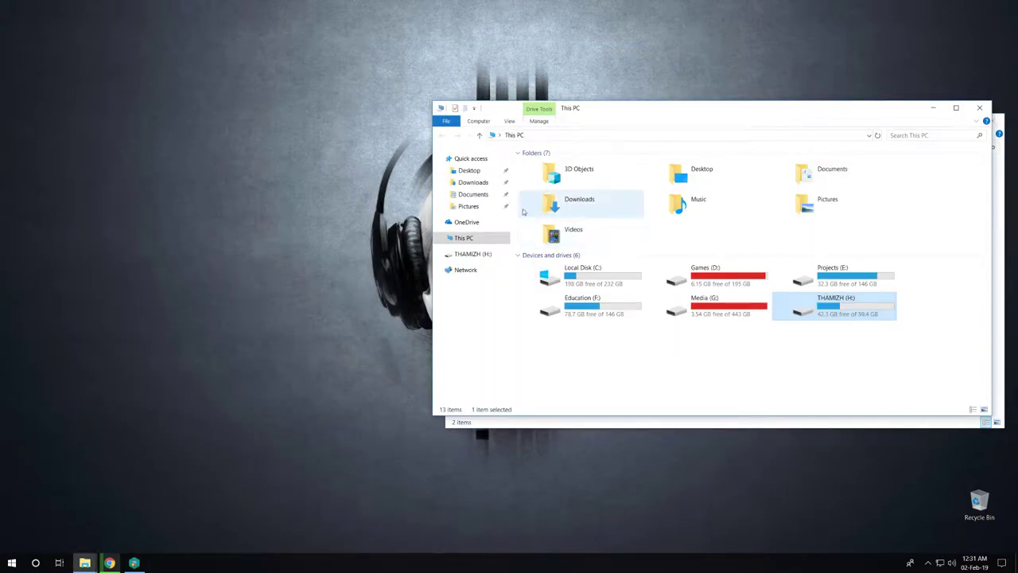
pyautogui.click(468, 171)
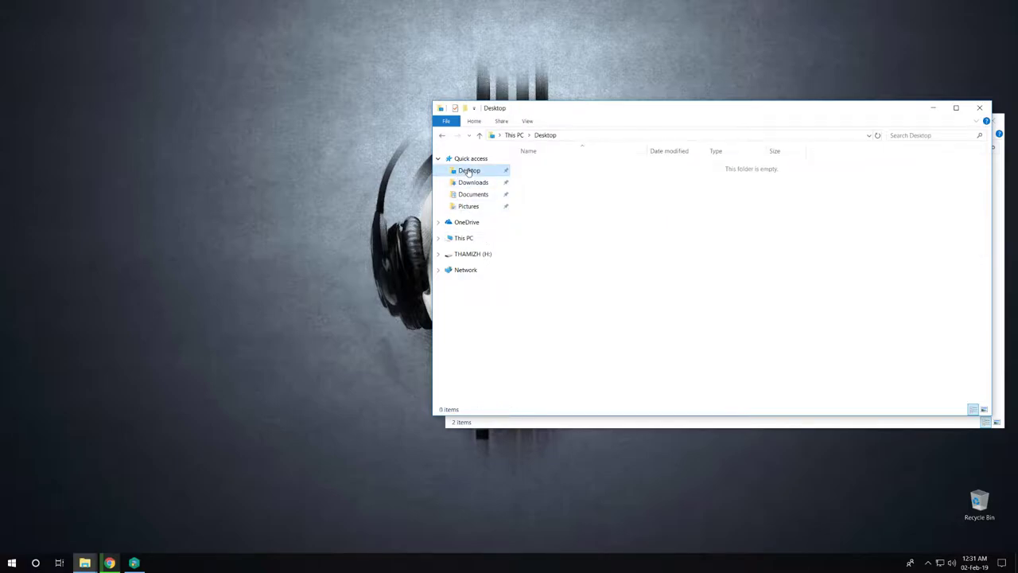
pyautogui.click(473, 195)
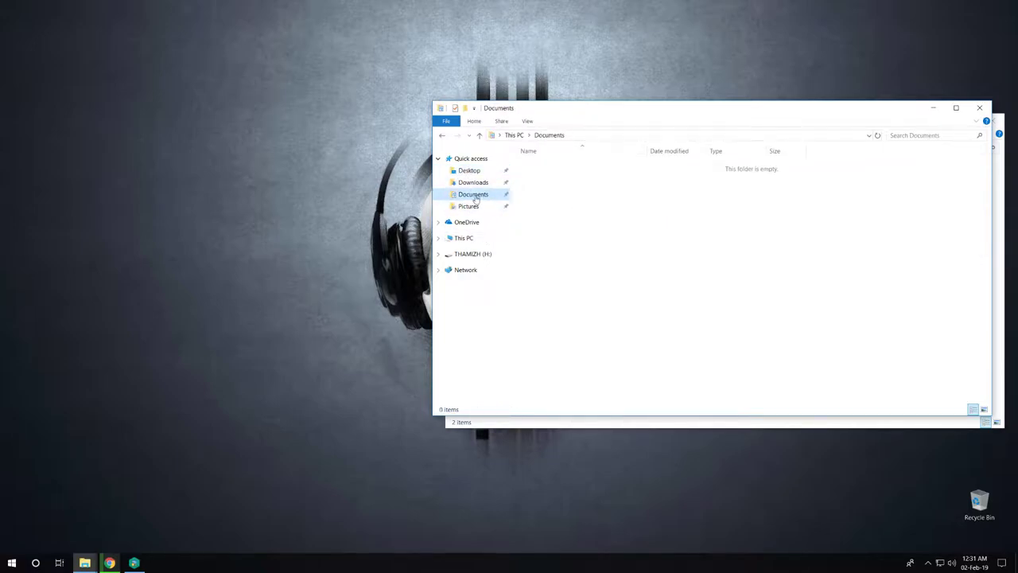
pyautogui.click(469, 207)
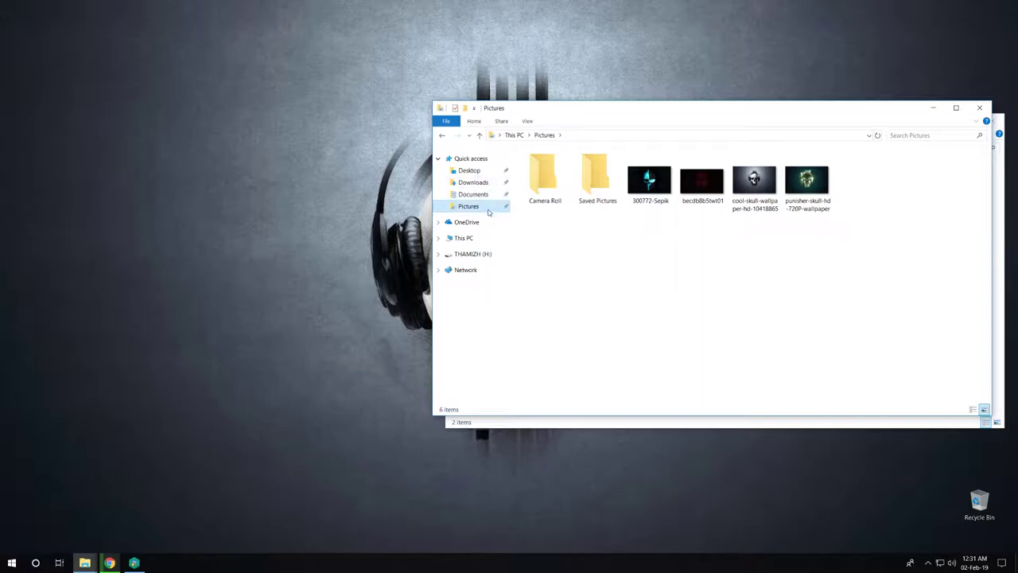
pyautogui.click(460, 170)
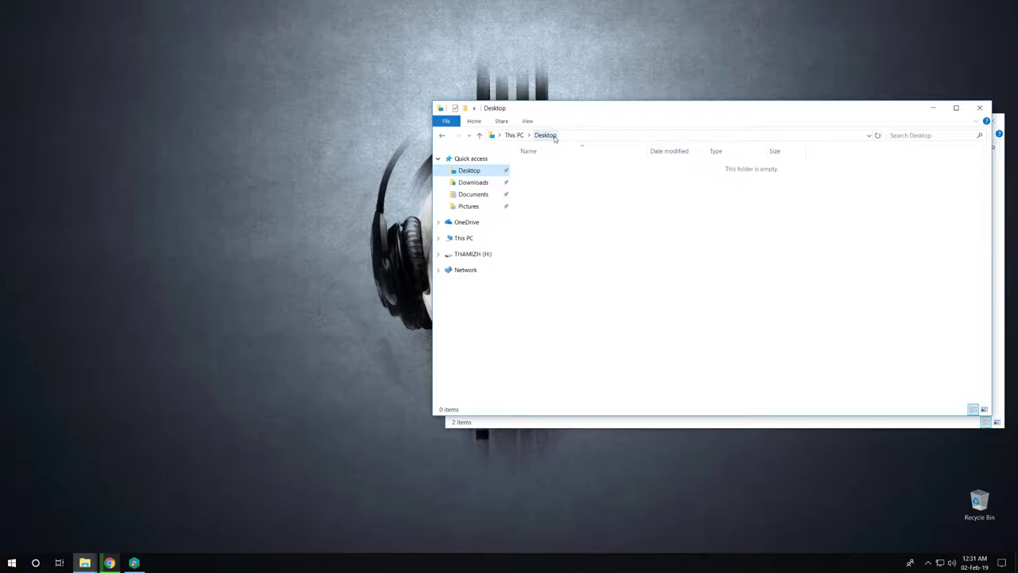
pyautogui.click(469, 159)
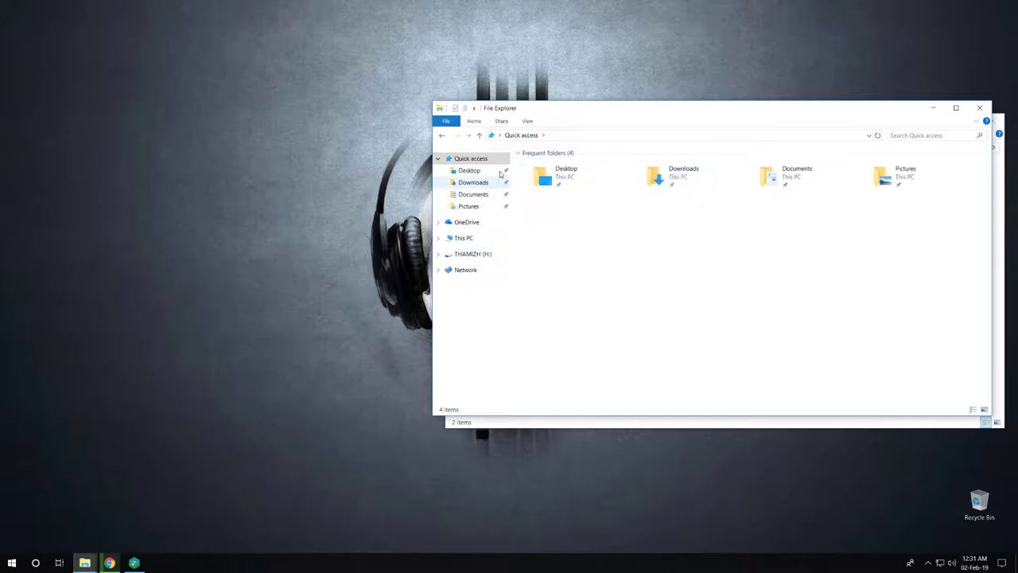
pyautogui.click(584, 136)
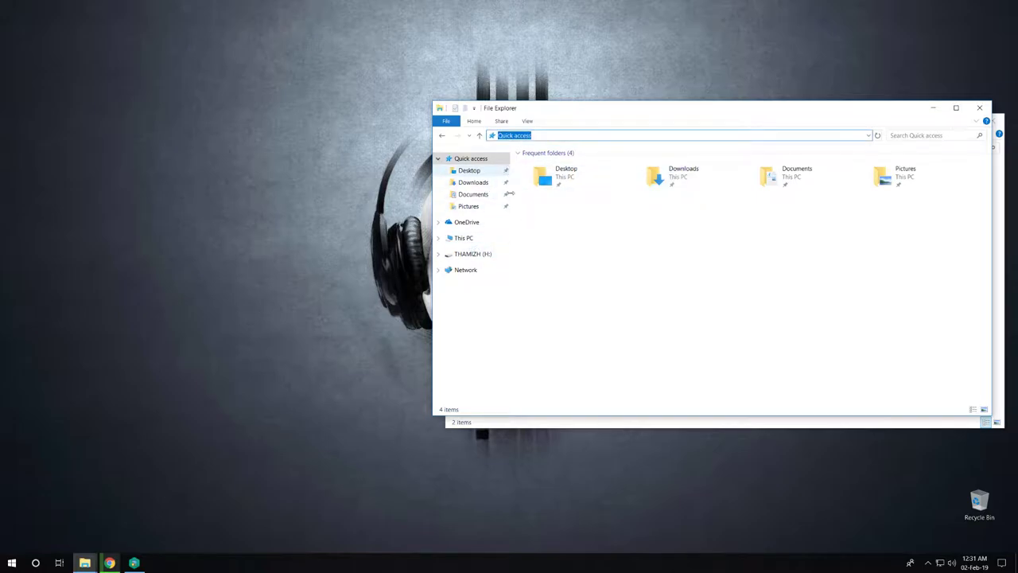
# - Search Windows for "videos", open the C:\Users\pc\Videos folder, select the copied Sandakozhi 2 (2018) video to check it, and close the folder
pyautogui.click(14, 563)
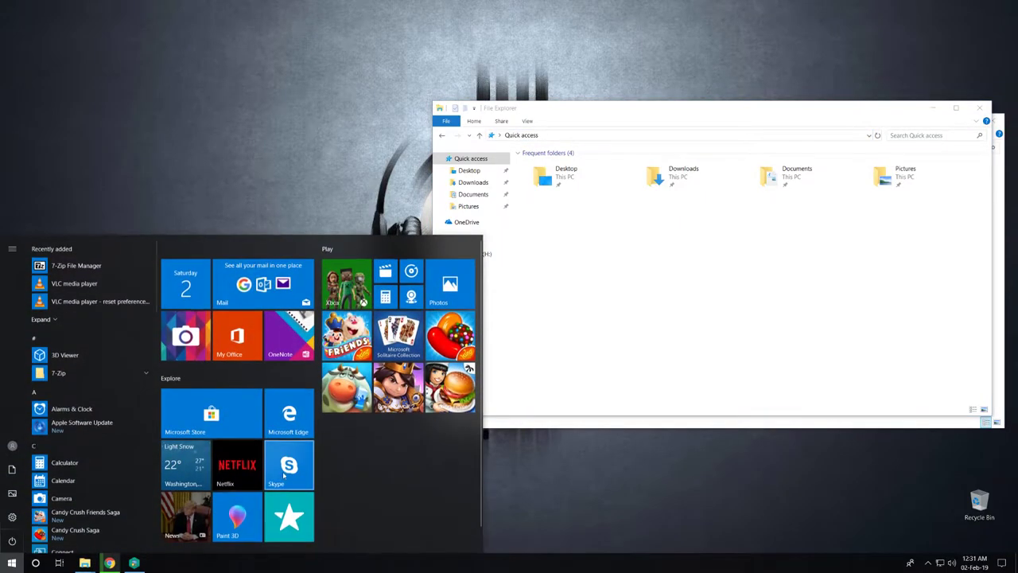
pyautogui.write('v')
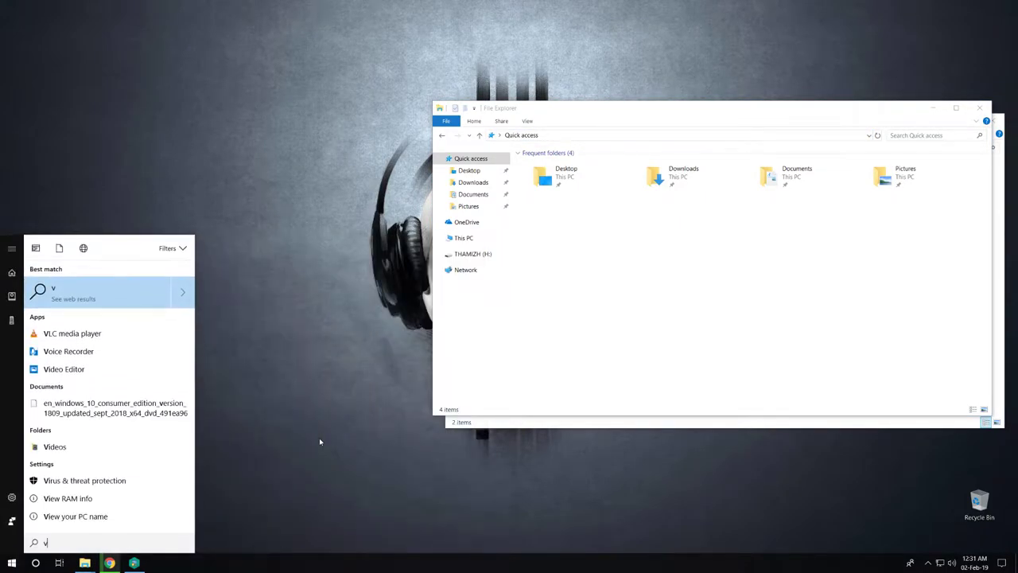
pyautogui.write('i')
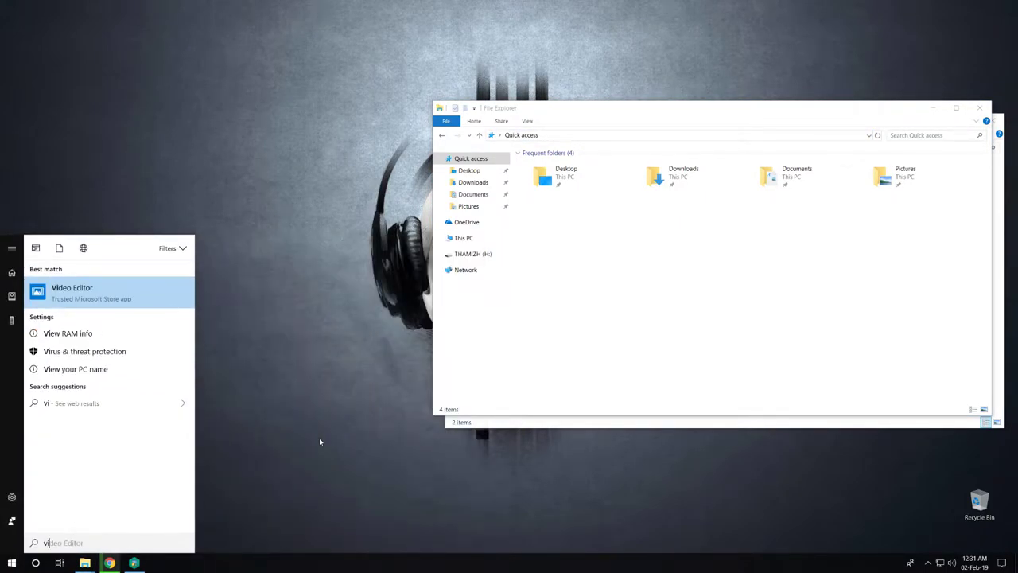
pyautogui.write('deos')
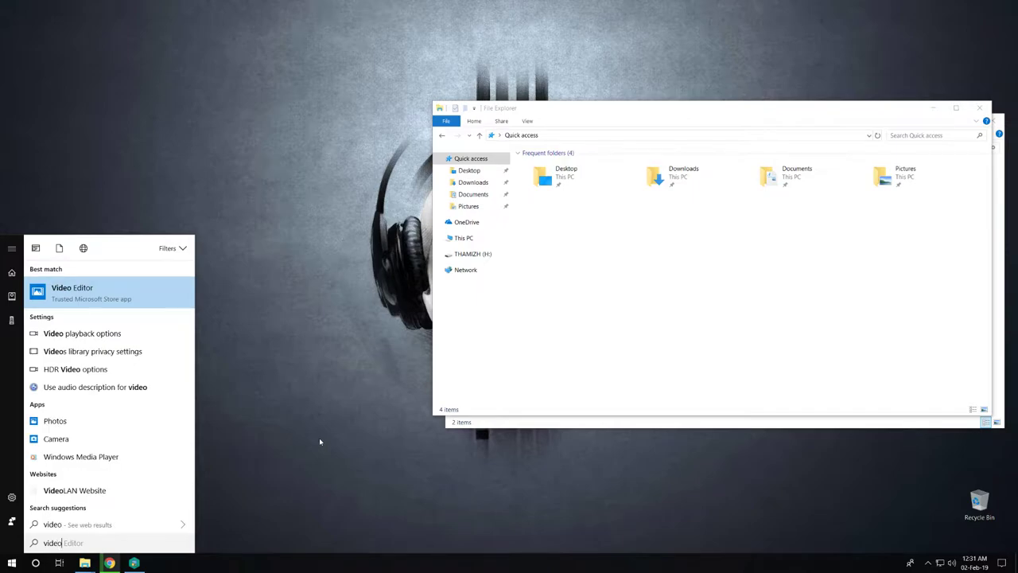
pyautogui.click(93, 339)
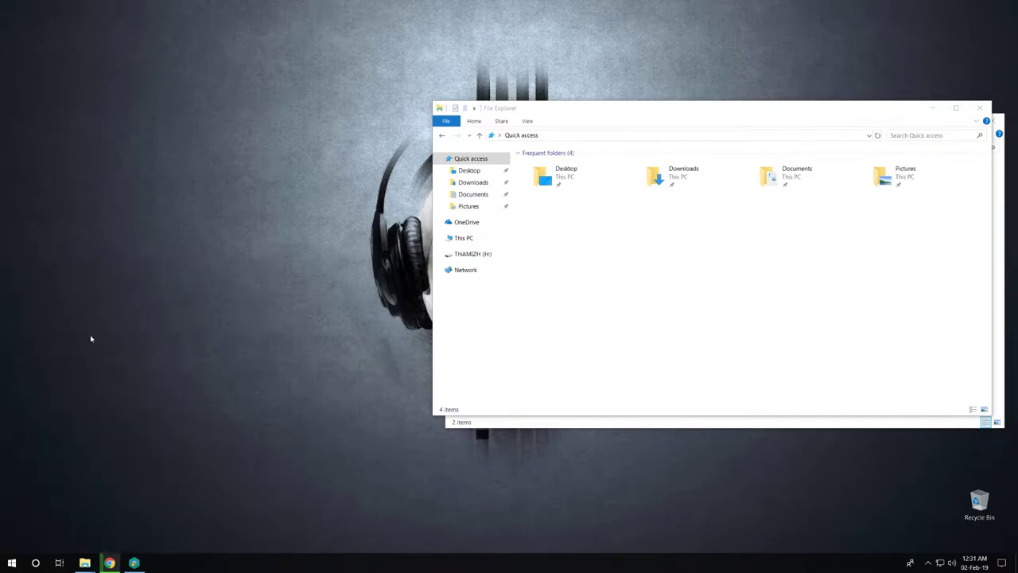
pyautogui.click(169, 91)
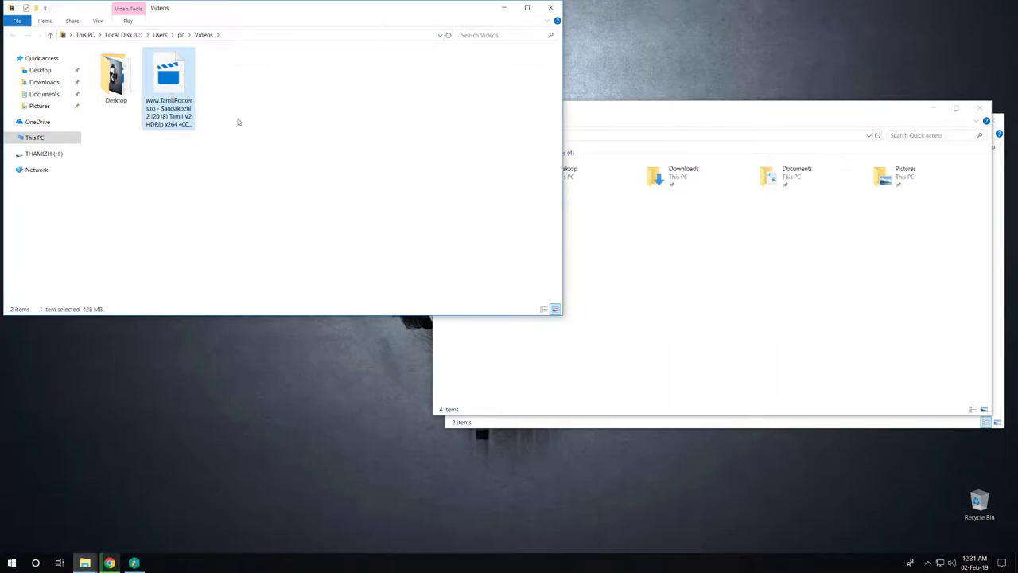
pyautogui.click(550, 7)
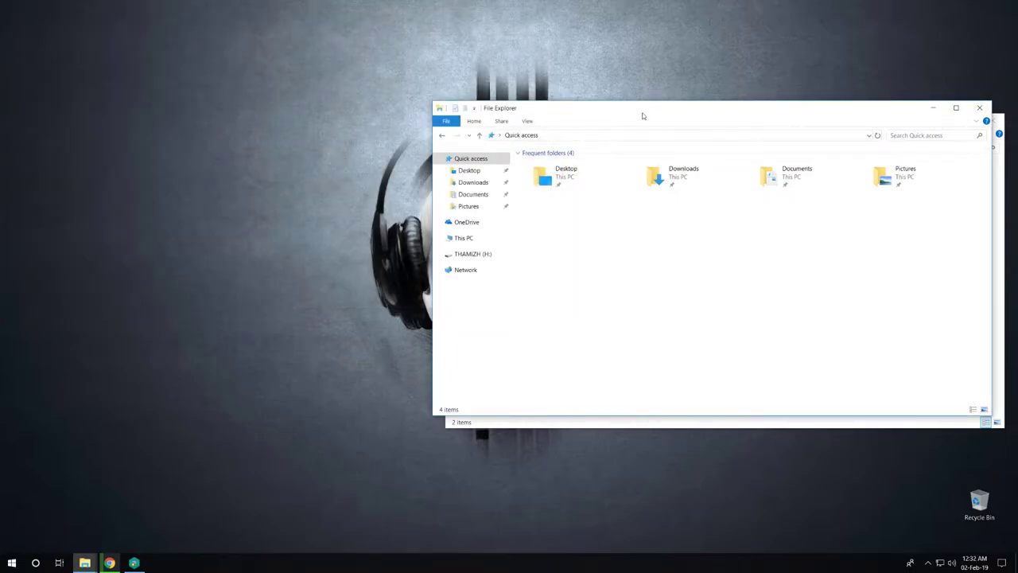
# - Bring the THAMIZH (H:) window forward to view its files in File Explorer, and switch to the 7-Zip website in Chrome
pyautogui.moveTo(641, 116); pyautogui.dragTo(364, 125)
pyautogui.click(701, 117)
pyautogui.moveTo(742, 125); pyautogui.dragTo(470, 96)
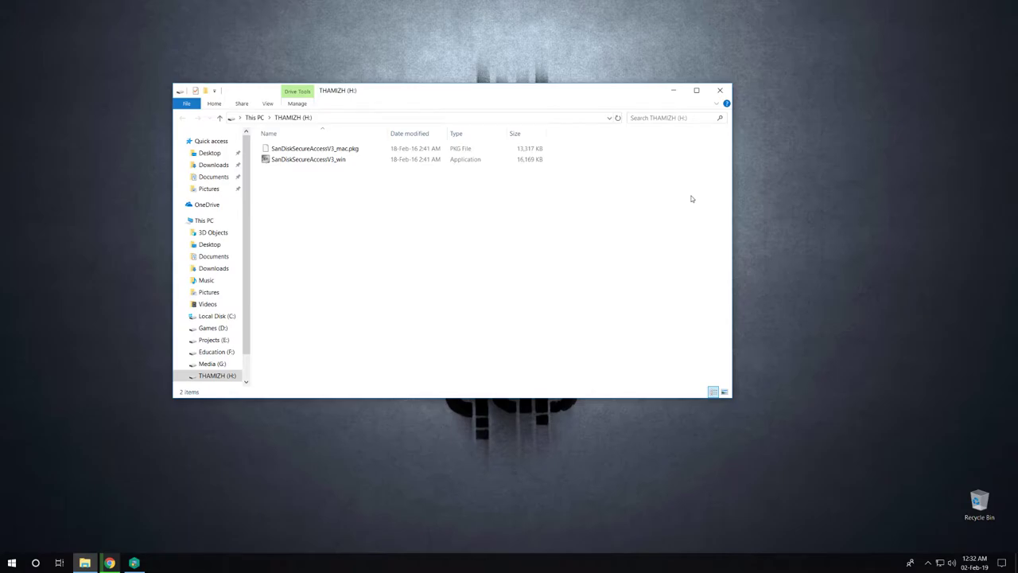
pyautogui.click(109, 562)
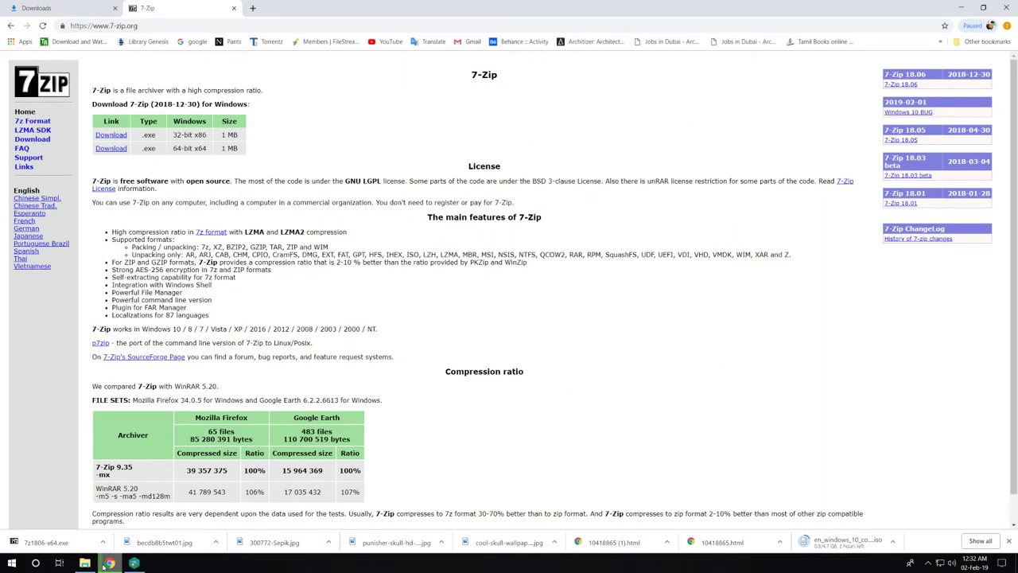